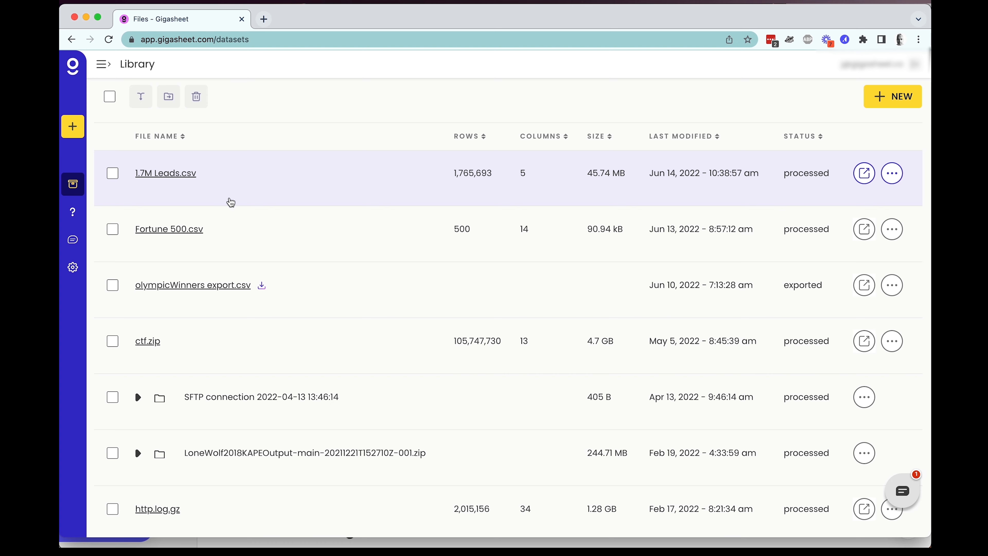
- Open 1.7M Leads.csv from the library, show the details of its first row, and look through the lead rows
left_click(166, 175)
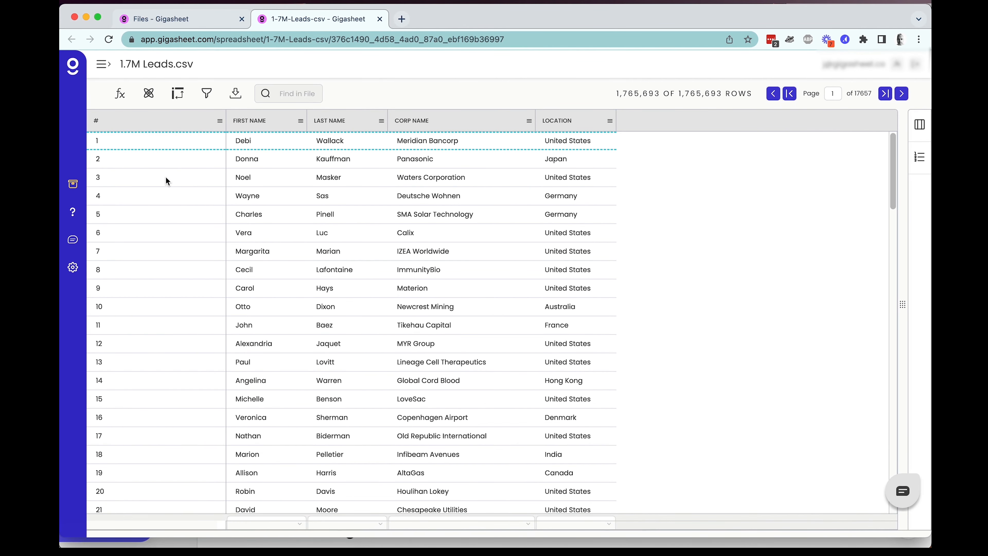
left_click(274, 142)
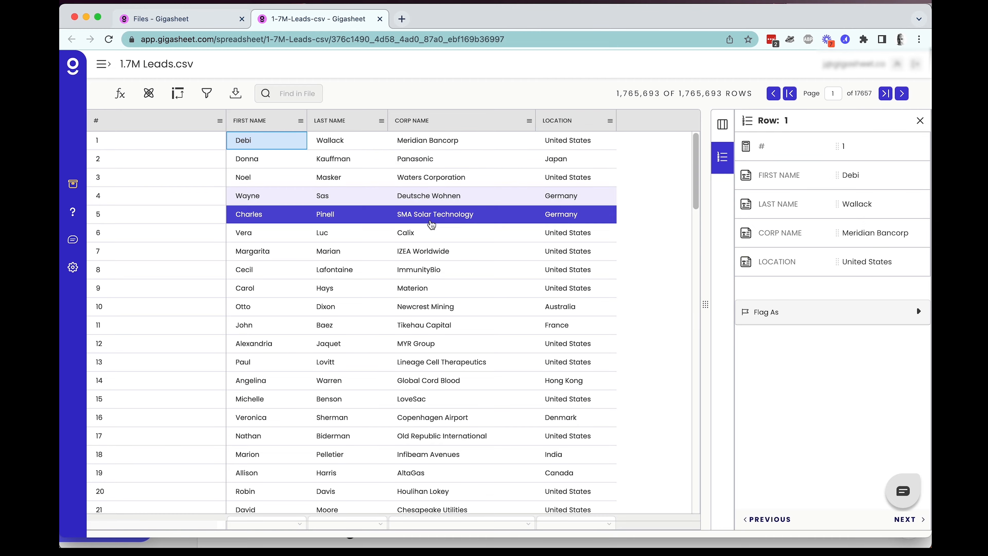
scroll(432, 218, "down", 6)
scroll(432, 228, "down", 7)
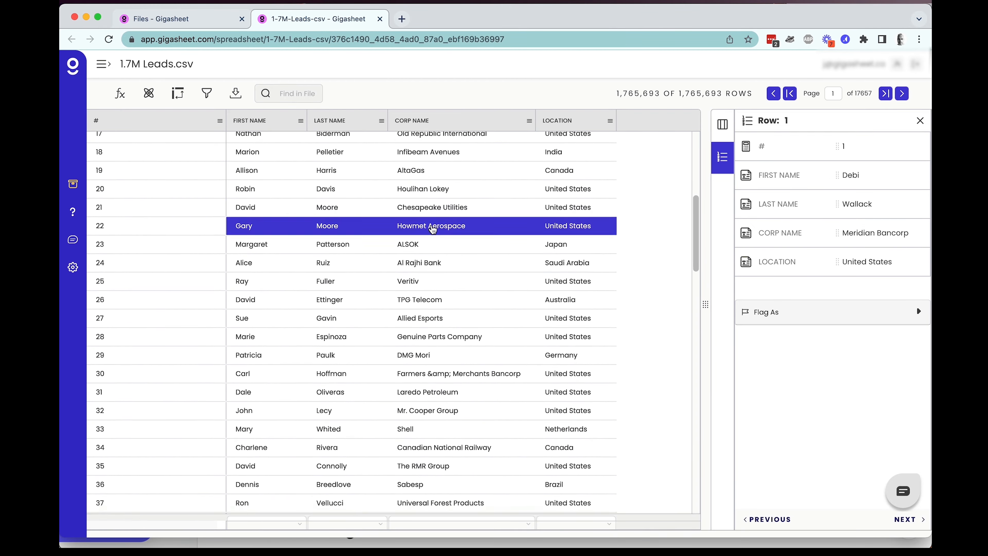
scroll(433, 229, "down", 3)
scroll(433, 228, "up", 10)
scroll(433, 229, "up", 5)
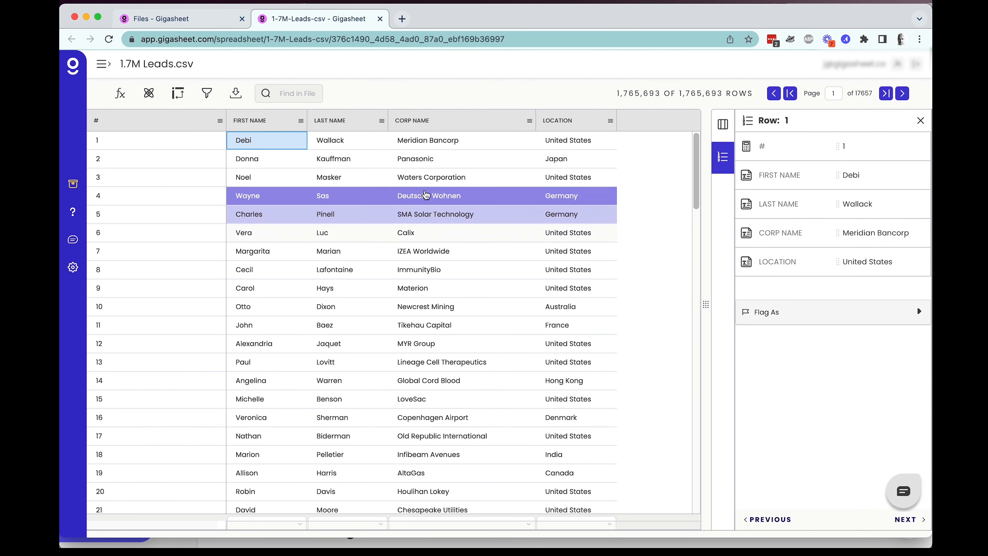
- Open Fortune 500.csv from the library and examine all fields of the Berkshire Hathaway row in a widened row details view
left_click(200, 24)
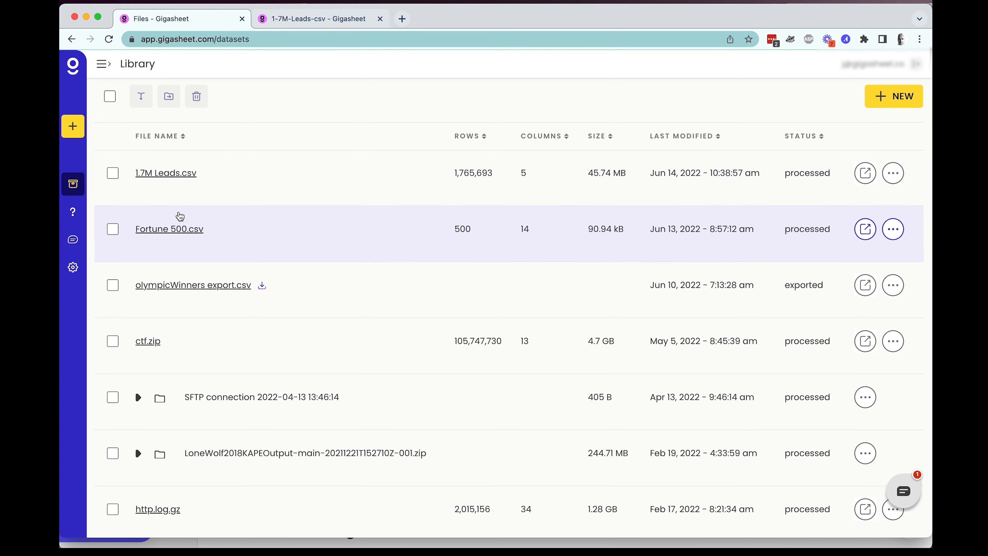
left_click(175, 229)
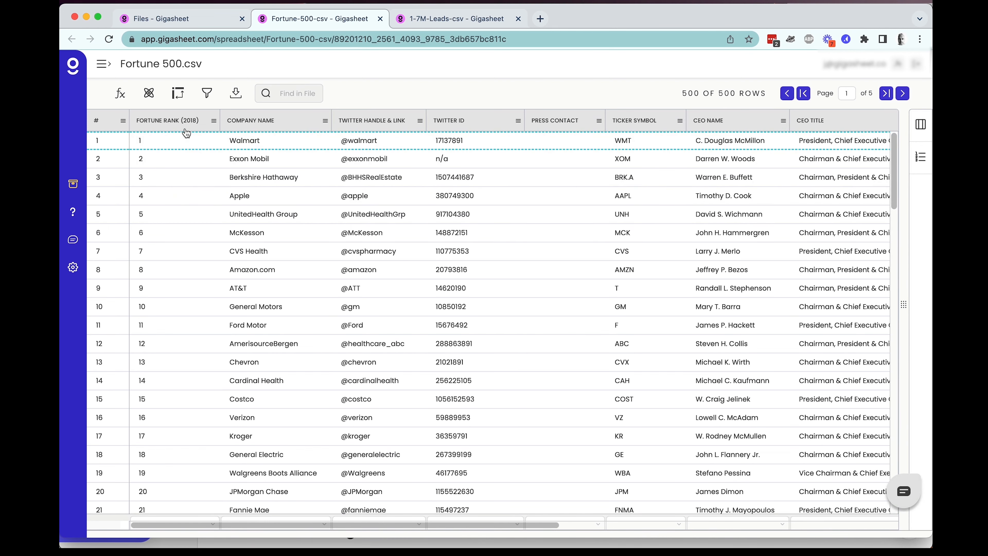
left_click(223, 183)
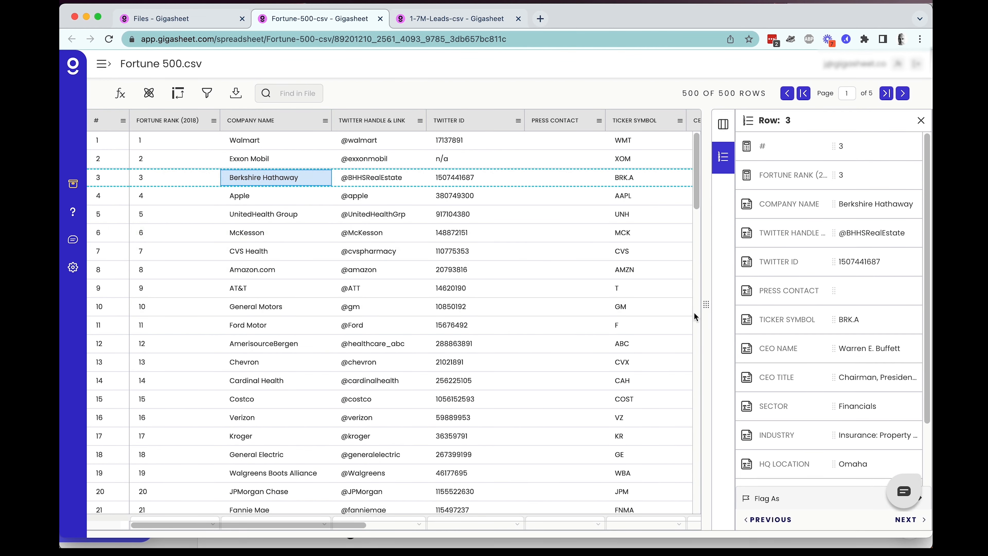
left_click_drag(705, 307, 561, 306)
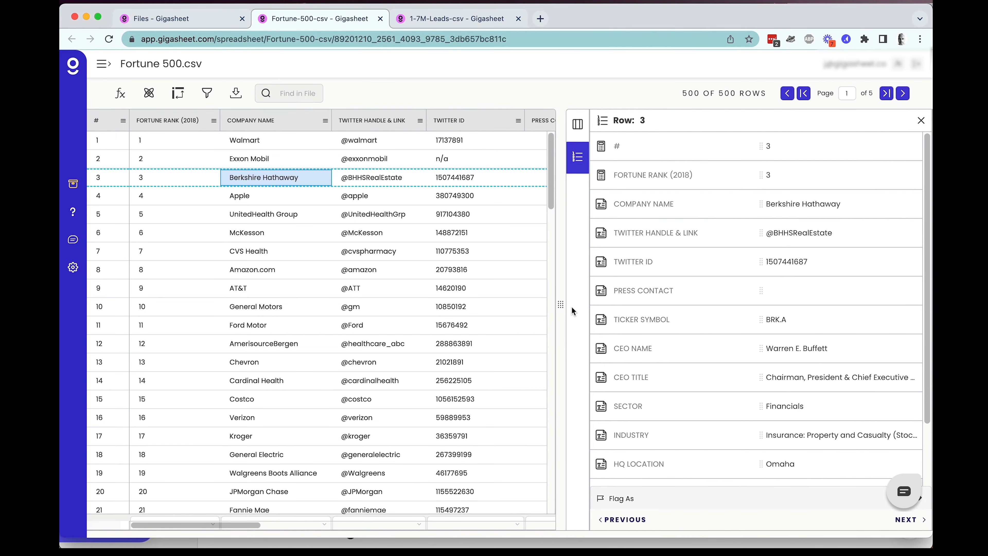
scroll(682, 355, "down", 3)
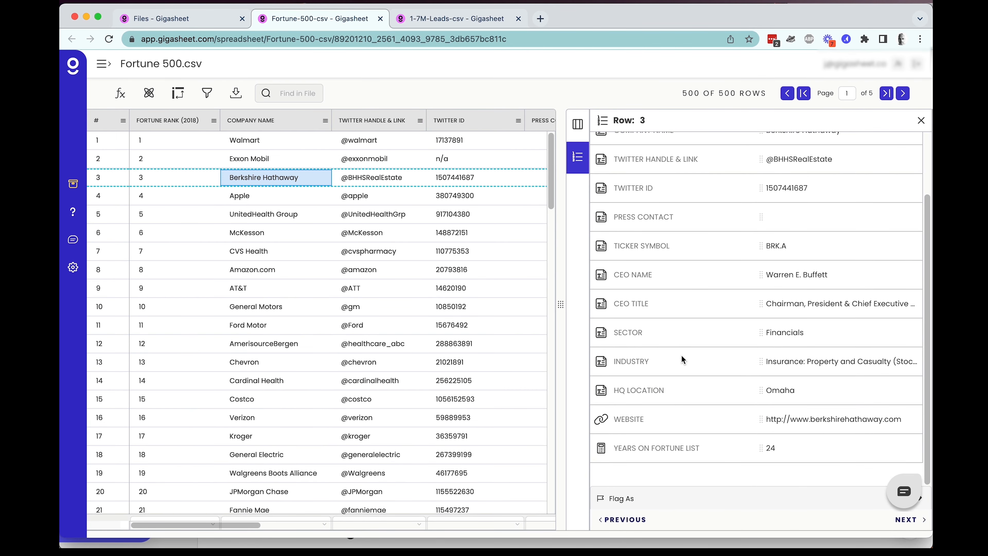
scroll(681, 357, "up", 3)
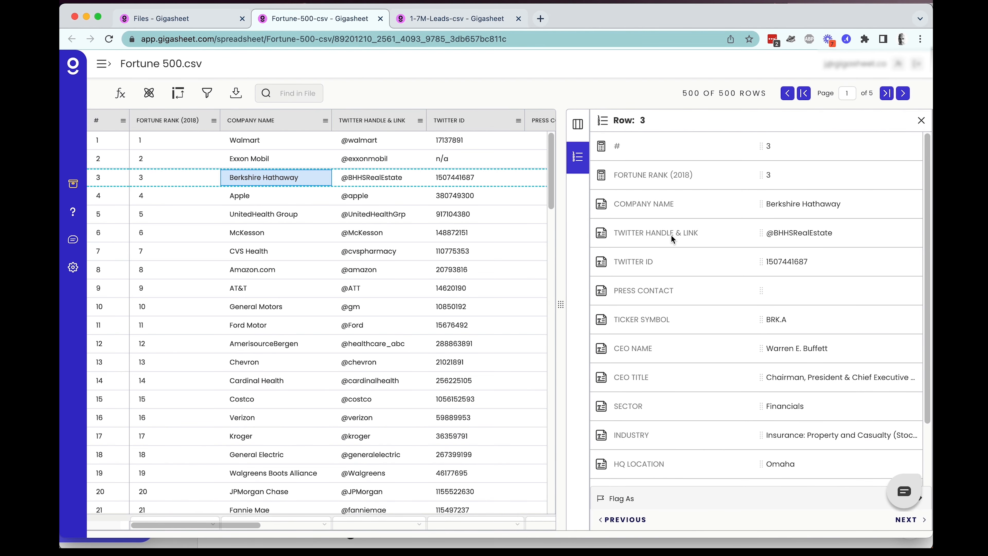
scroll(660, 344, "down", 3)
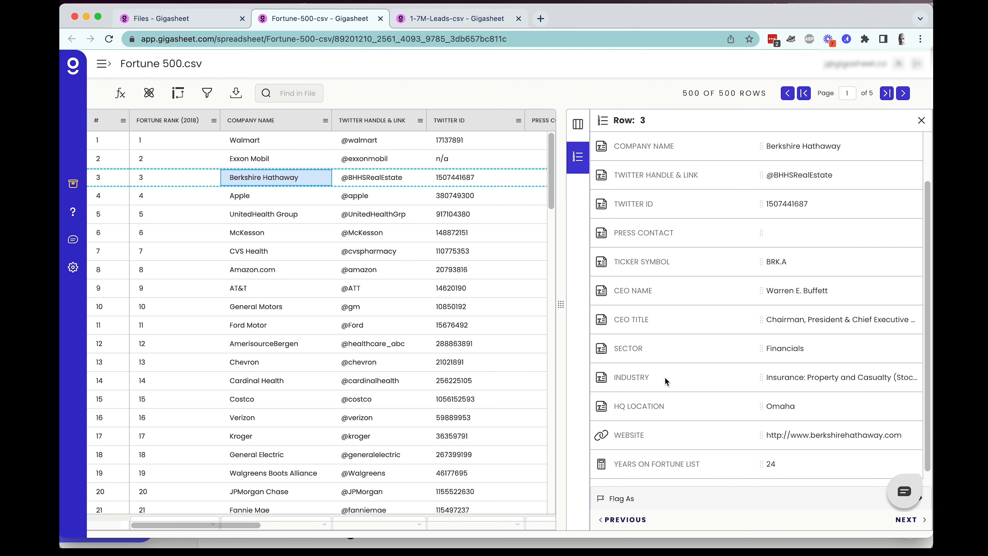
scroll(664, 381, "down", 1)
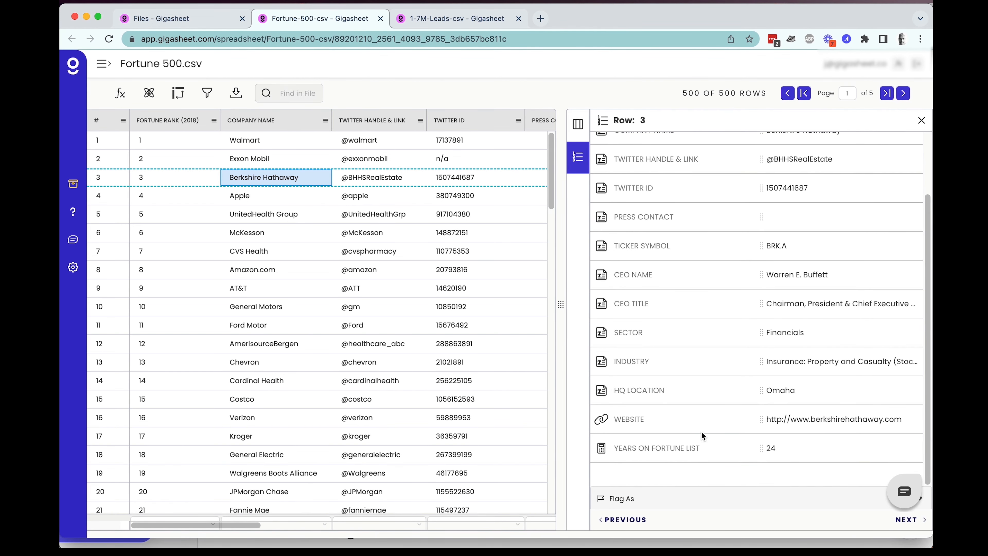
- Review the list of columns in Fortune 500.csv, then hide it again
left_click(577, 123)
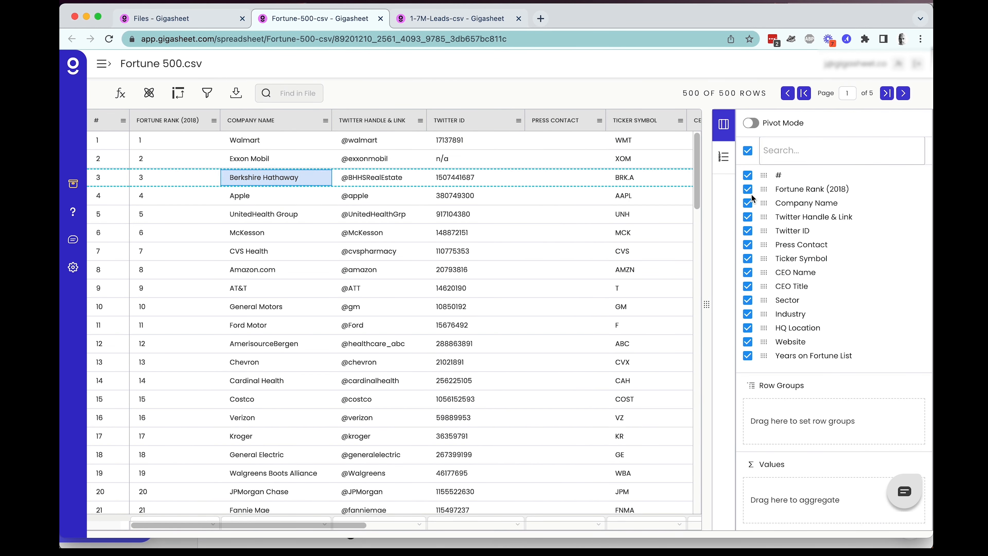
left_click(612, 291)
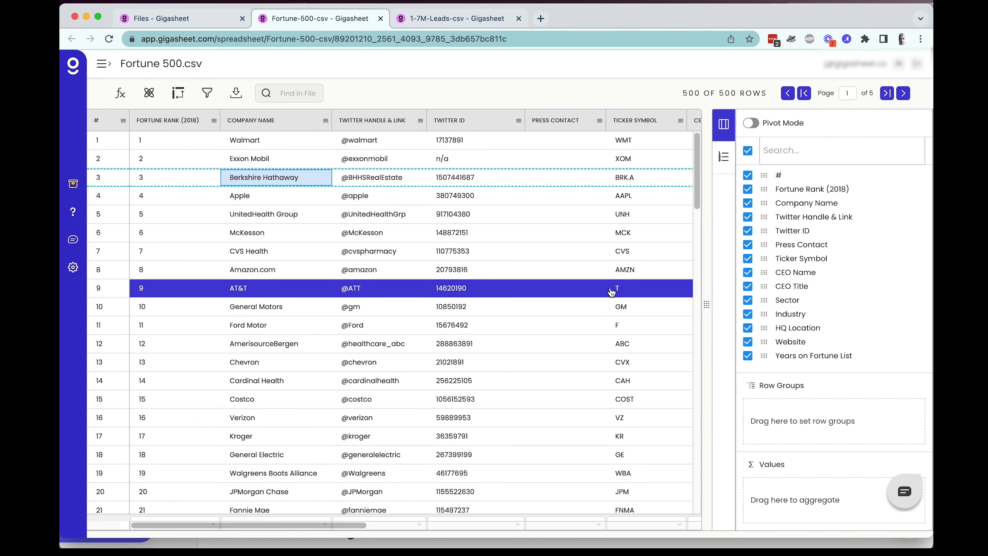
left_click(724, 124)
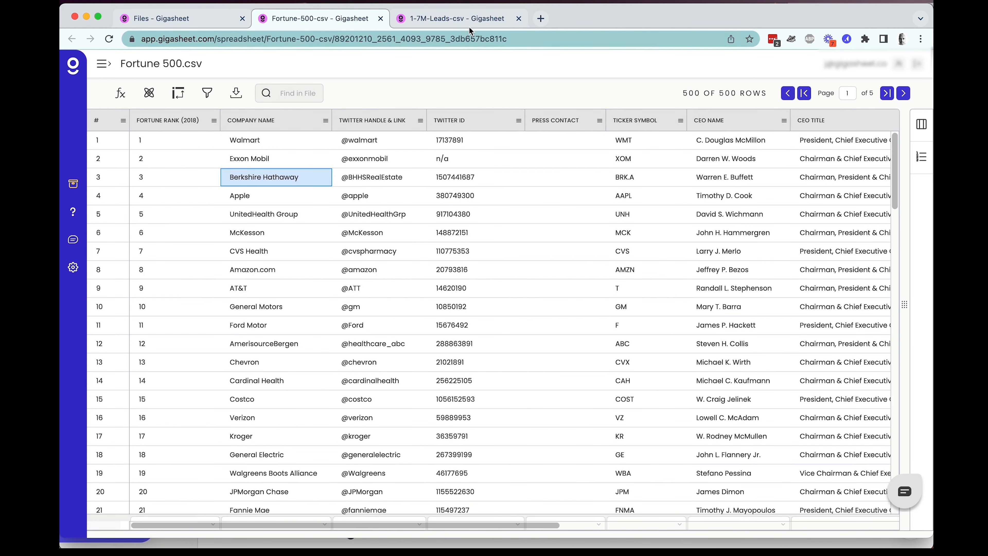
- Return to 1.7M Leads.csv, narrow the row number column, and close the row details
left_click(457, 18)
left_click(452, 248)
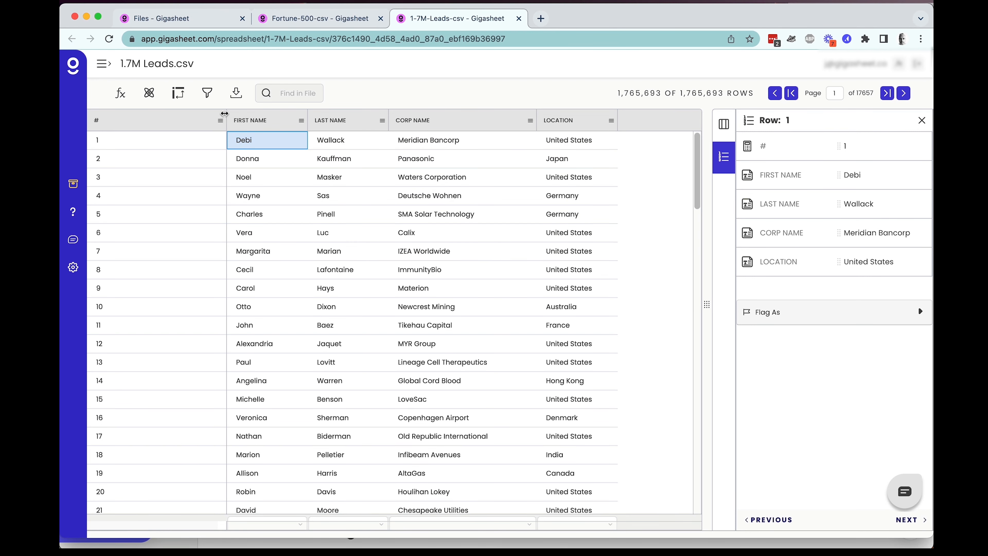
left_click_drag(222, 114, 130, 114)
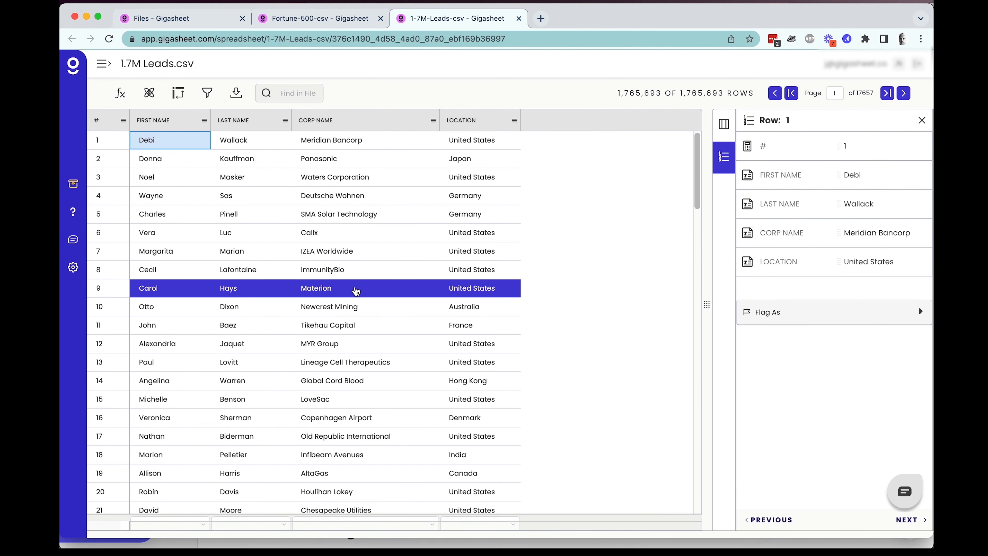
left_click(921, 121)
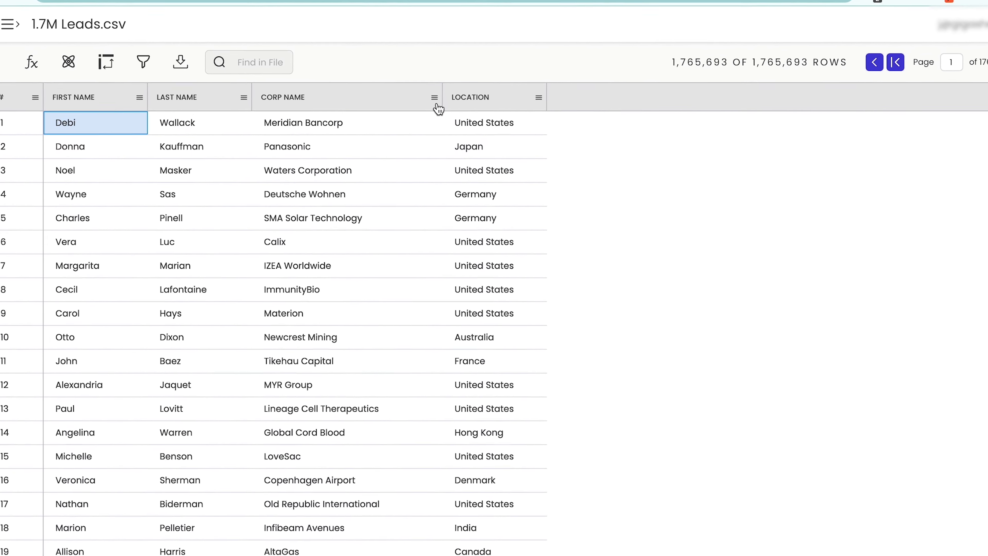
- Start a Cross File VLookup on the Corp Name column and choose Fortune 500.csv as the lookup file
left_click(434, 98)
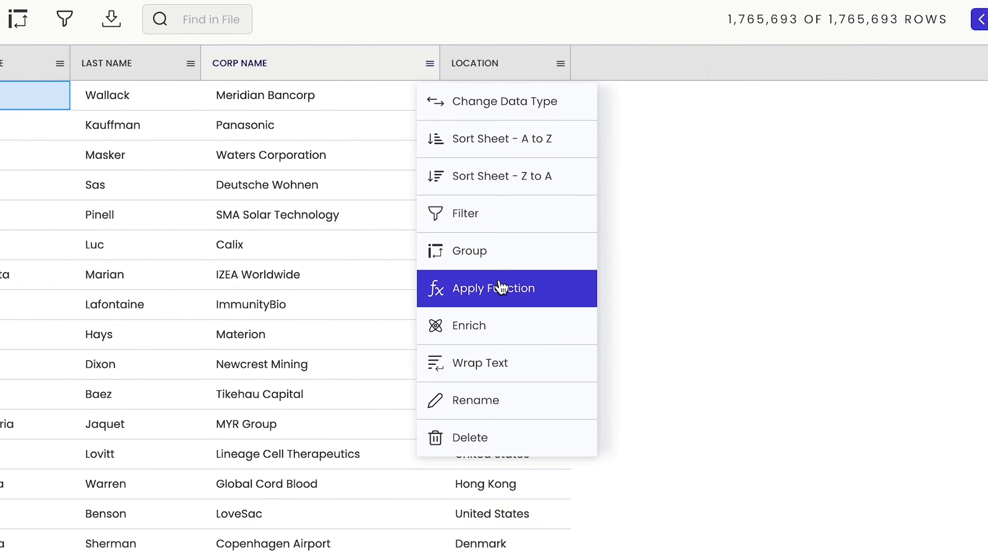
left_click(501, 288)
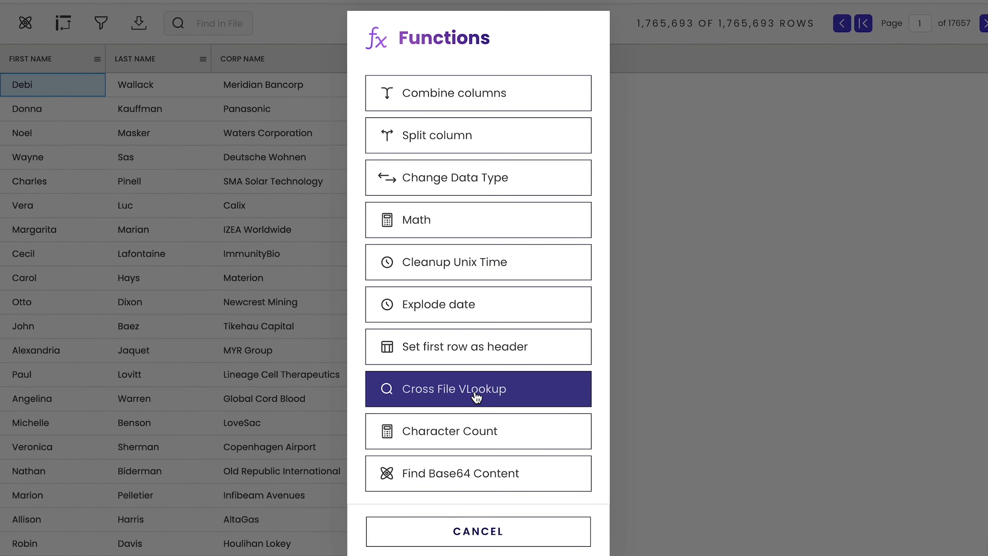
left_click(536, 390)
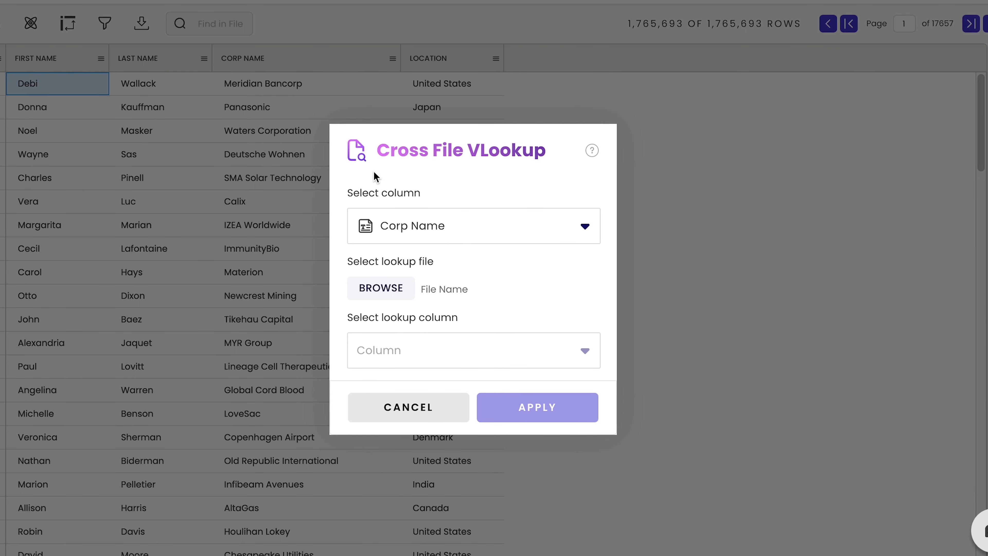
left_click(399, 290)
left_click(249, 117)
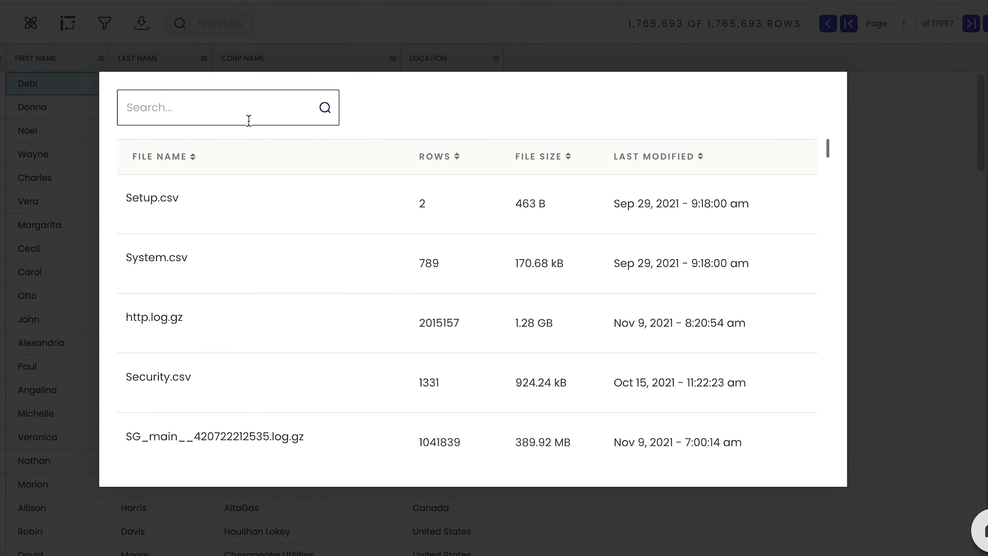
type("fort")
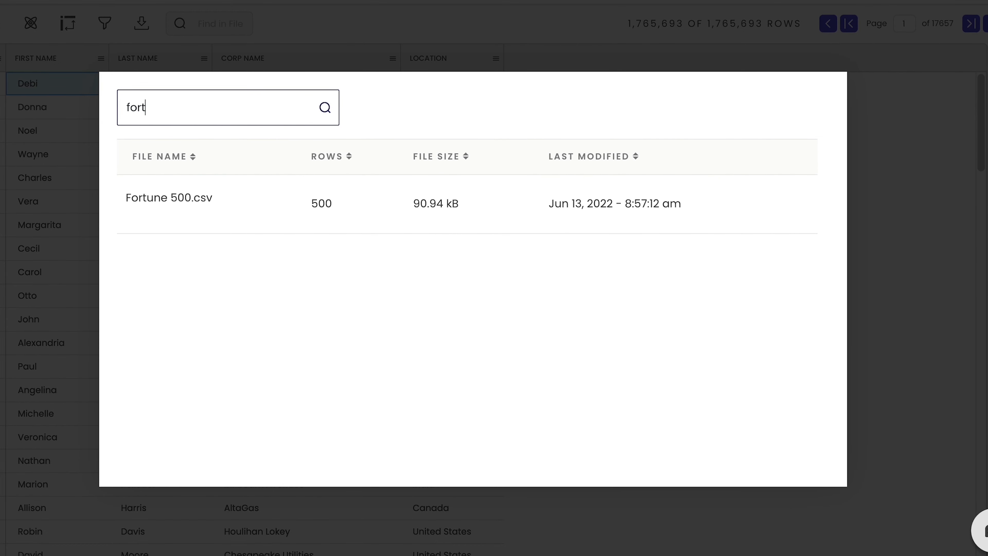
left_click(205, 203)
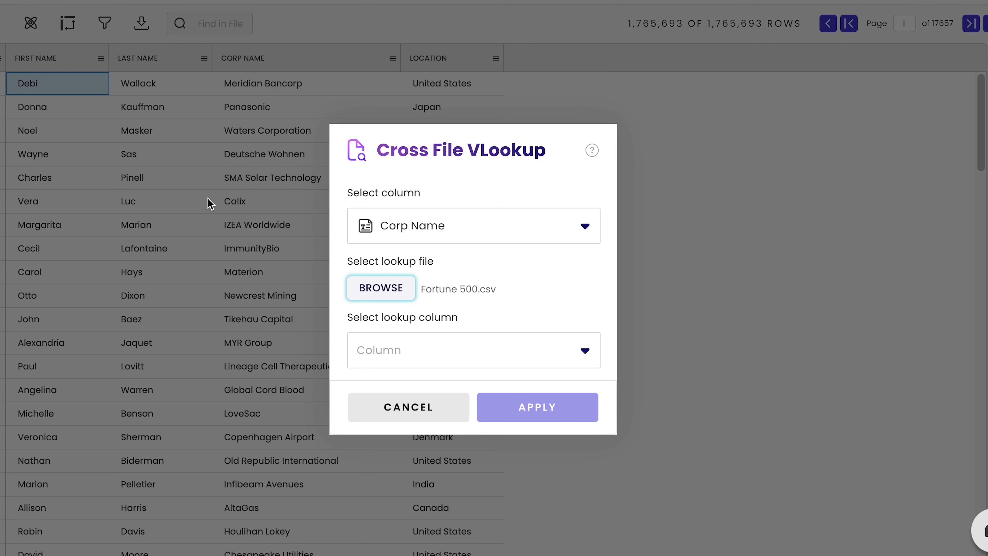
- Set the lookup column to Company Name and include near matches
left_click(471, 342)
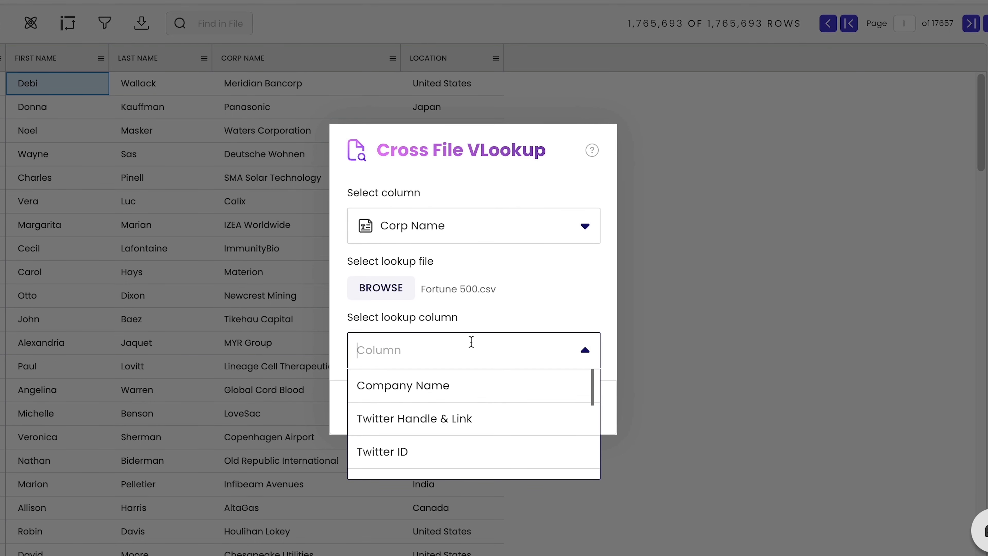
scroll(497, 432, "down", 3)
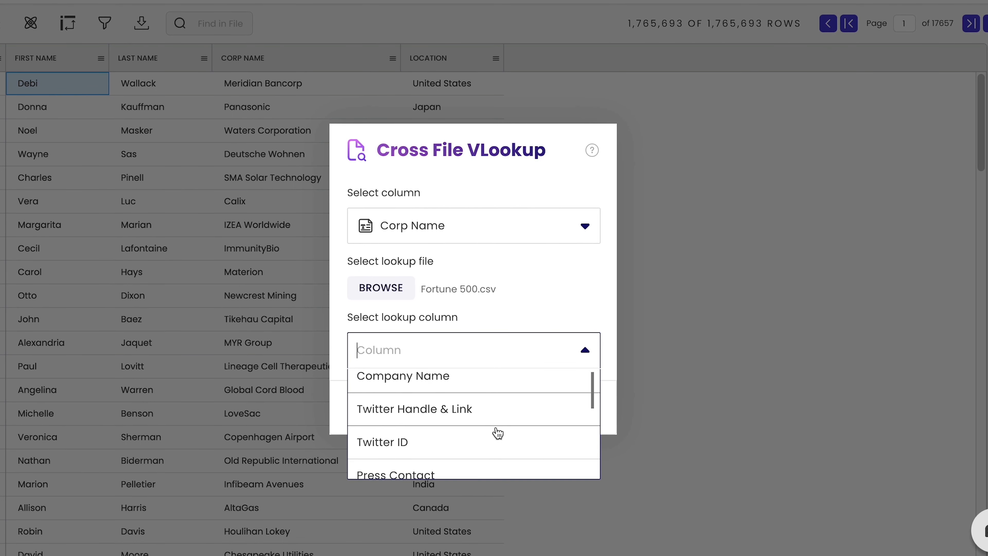
scroll(498, 433, "down", 1)
scroll(498, 433, "up", 4)
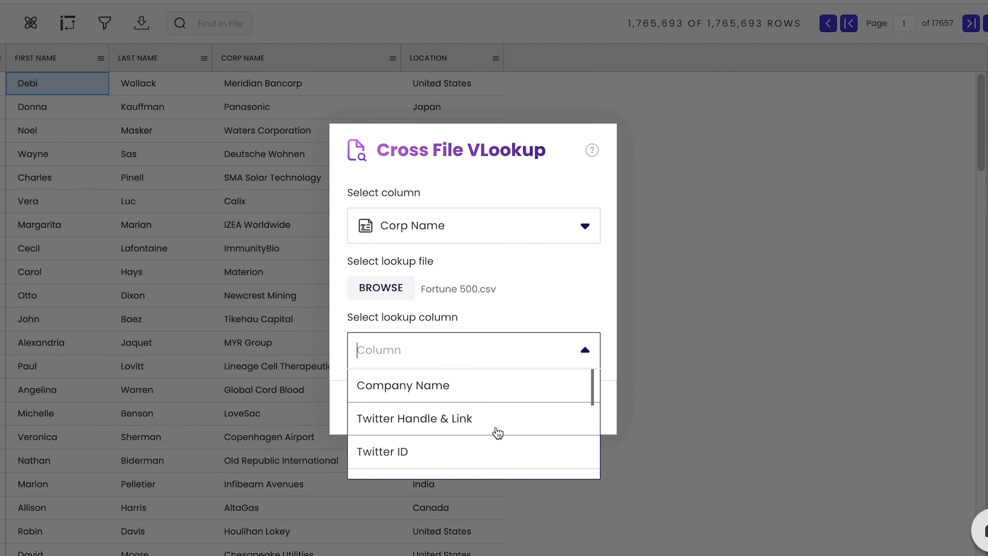
left_click(476, 387)
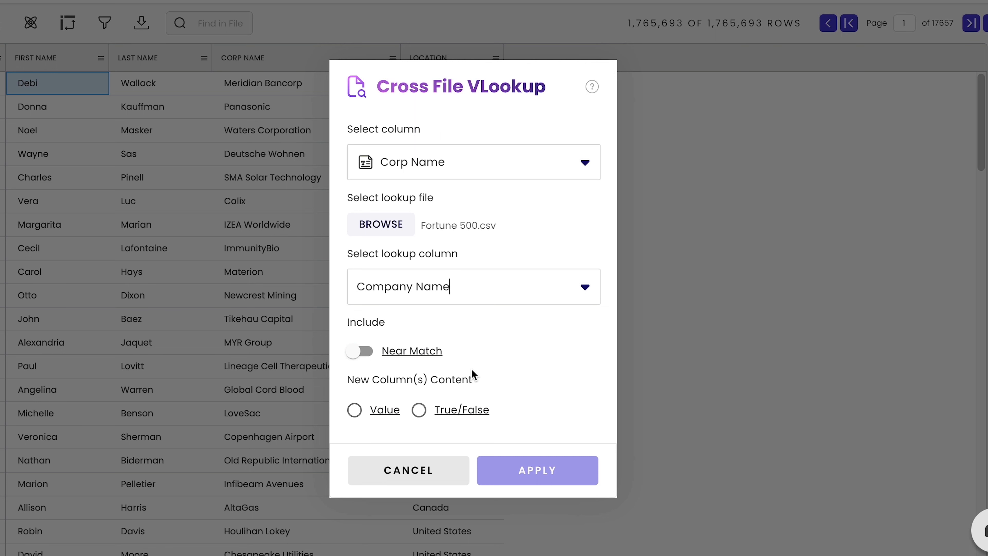
left_click(367, 358)
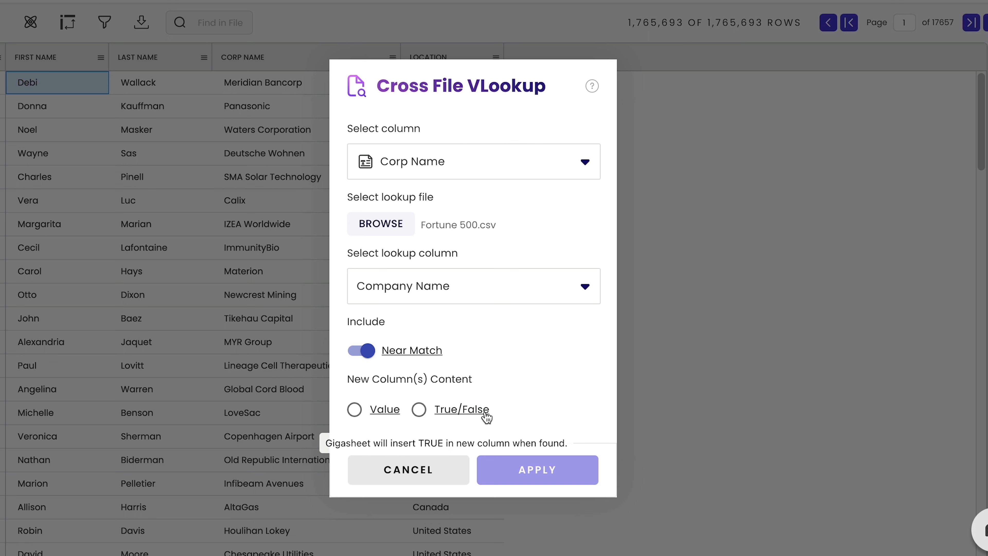
- Set the new column content to Value and add Sector and Industry as the additional columns
mouse_move(380, 415)
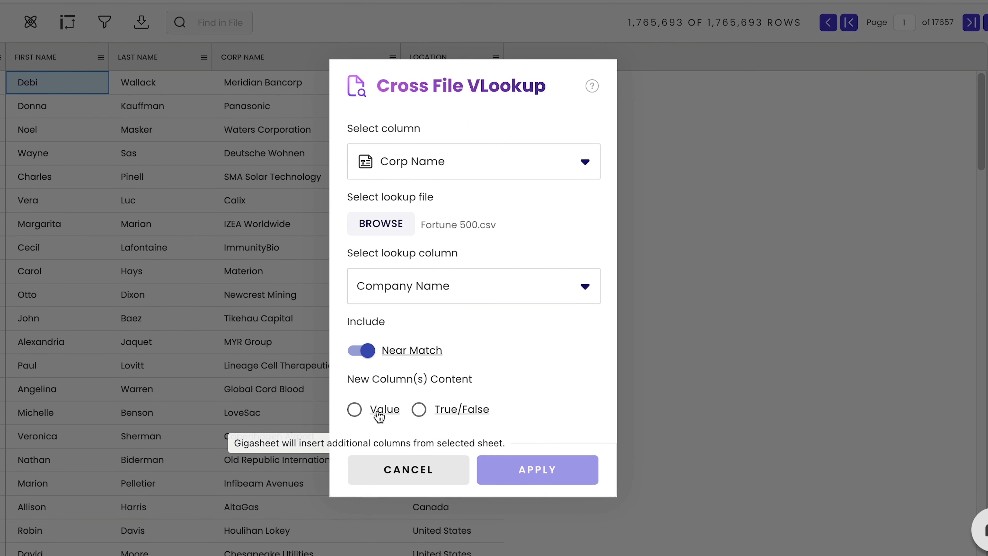
left_click(379, 411)
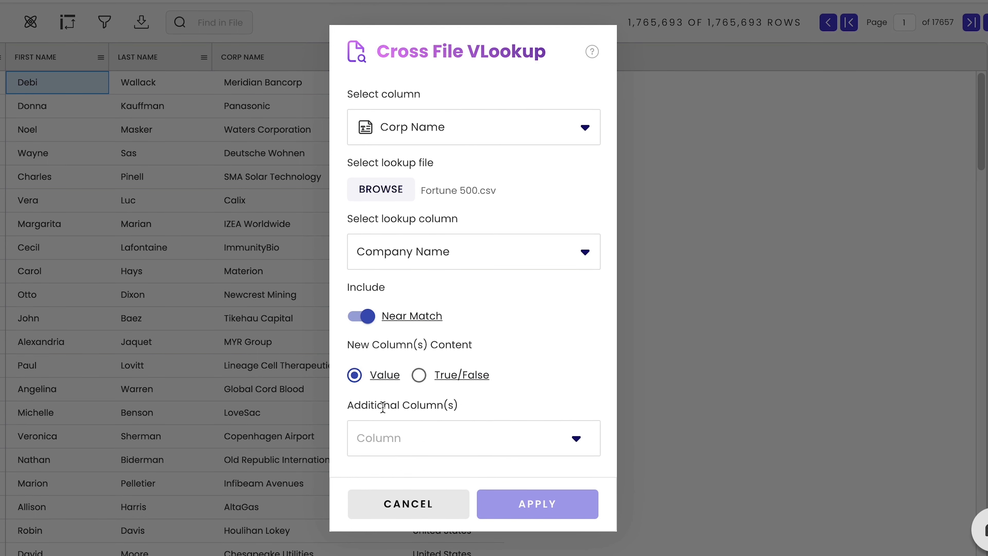
left_click(576, 439)
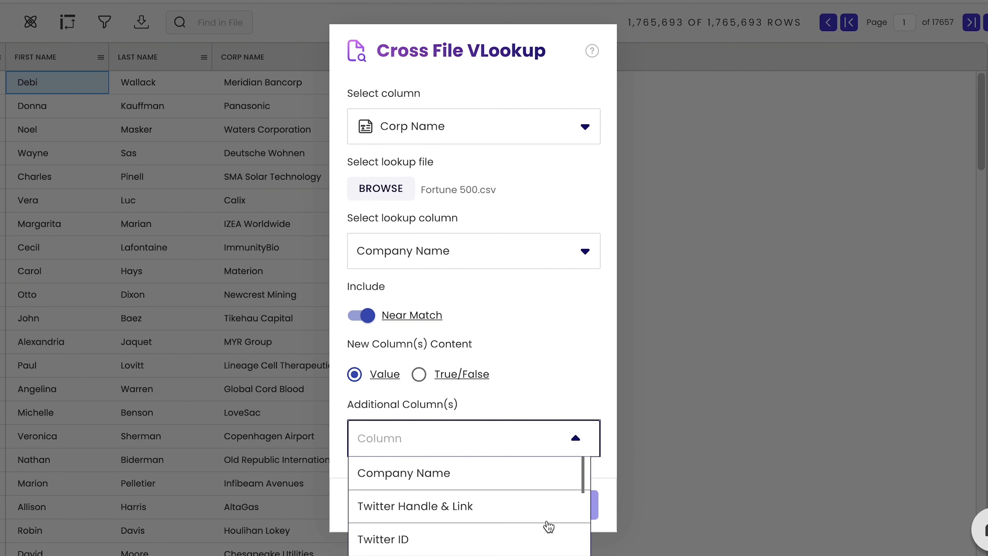
scroll(547, 525, "down", 3)
left_click(536, 492)
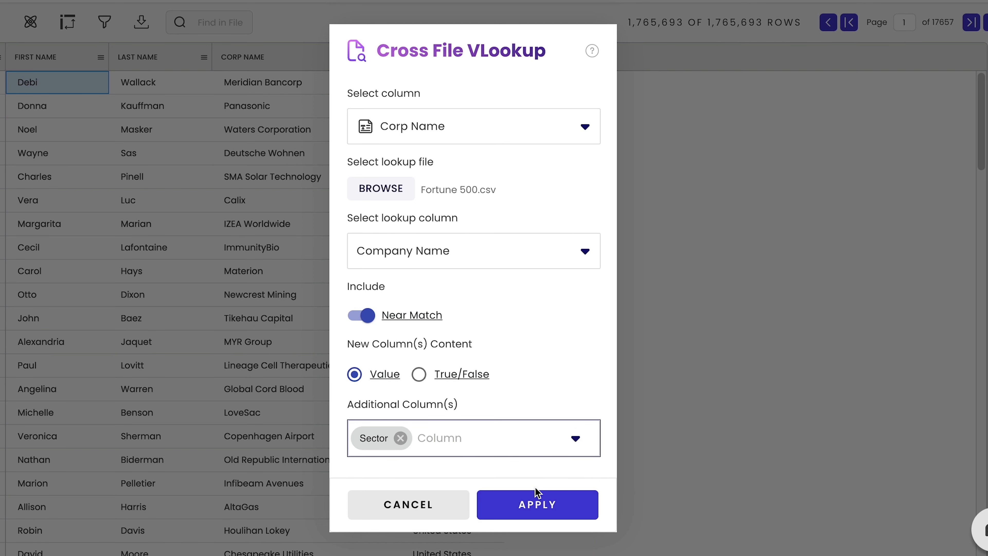
left_click(575, 438)
scroll(526, 513, "down", 6)
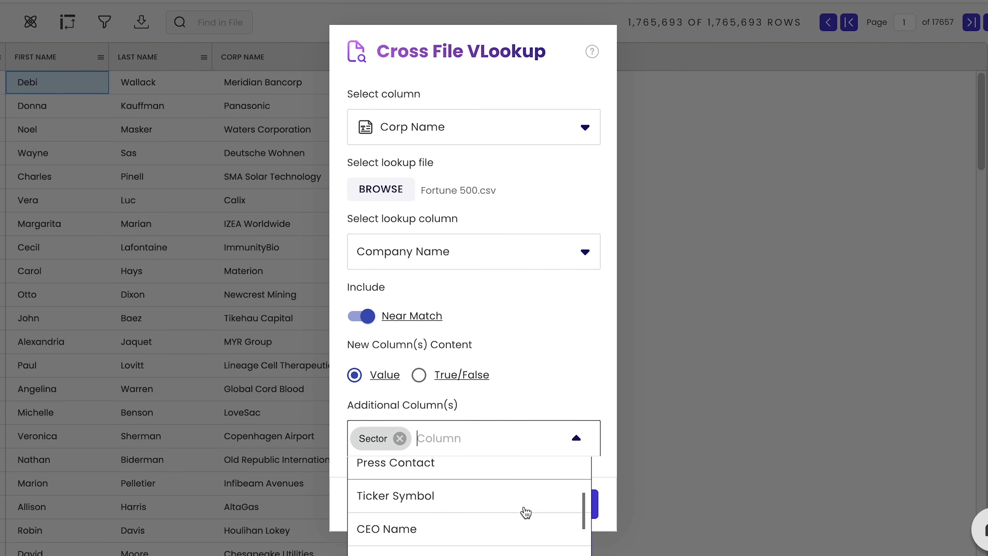
left_click(523, 513)
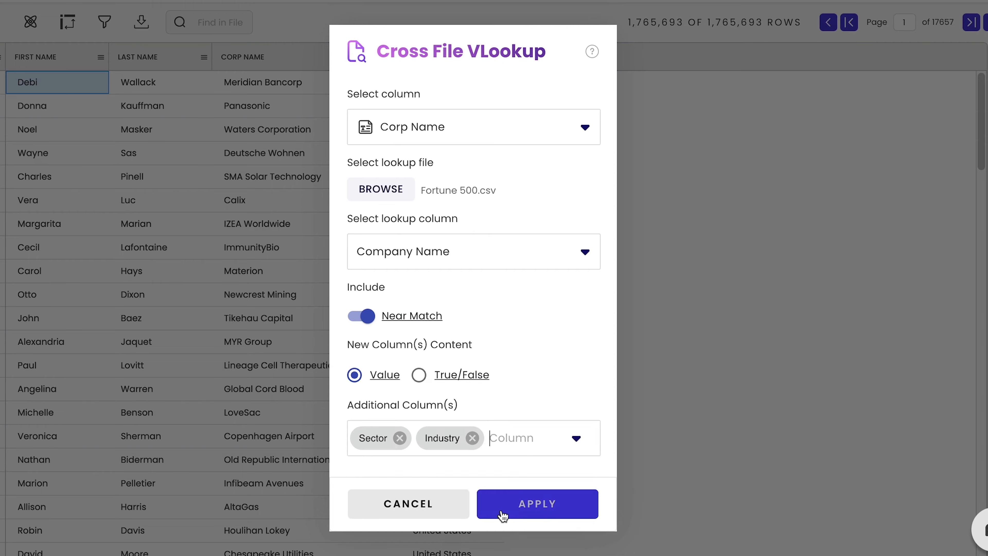
- Apply the configured Cross File VLookup to the leads sheet
left_click(523, 505)
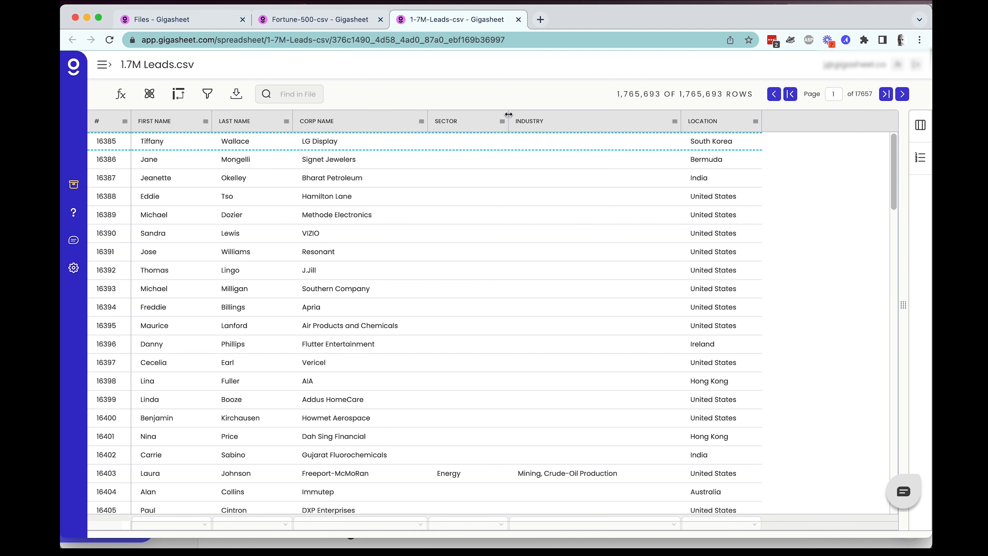
- Group the leads by the Sector column and look through the resulting sector groups
left_click(502, 121)
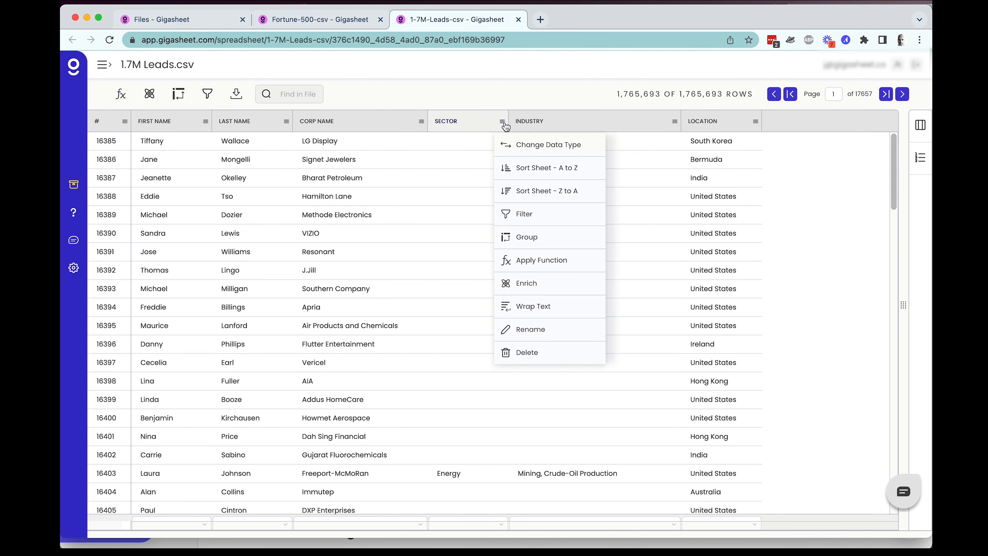
left_click(538, 233)
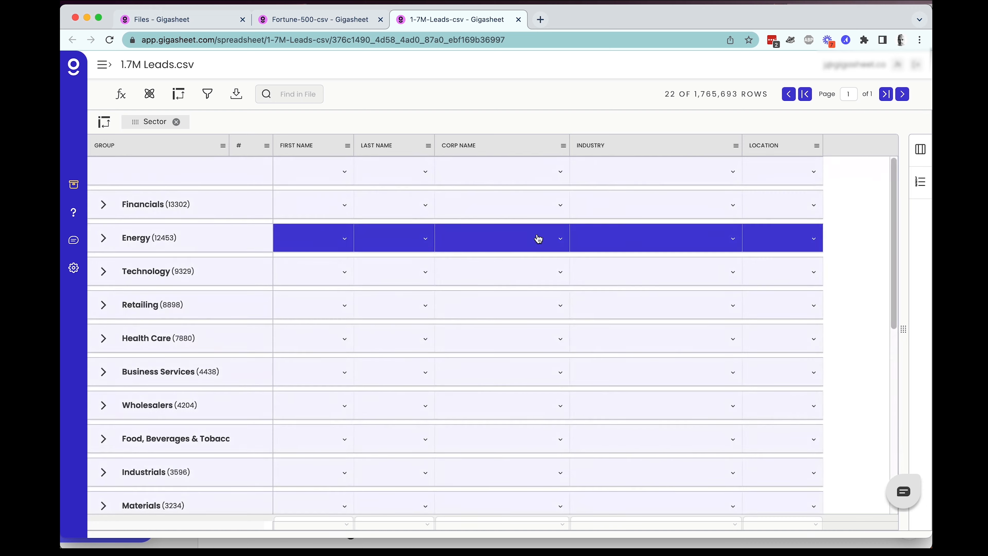
scroll(242, 307, "down", 8)
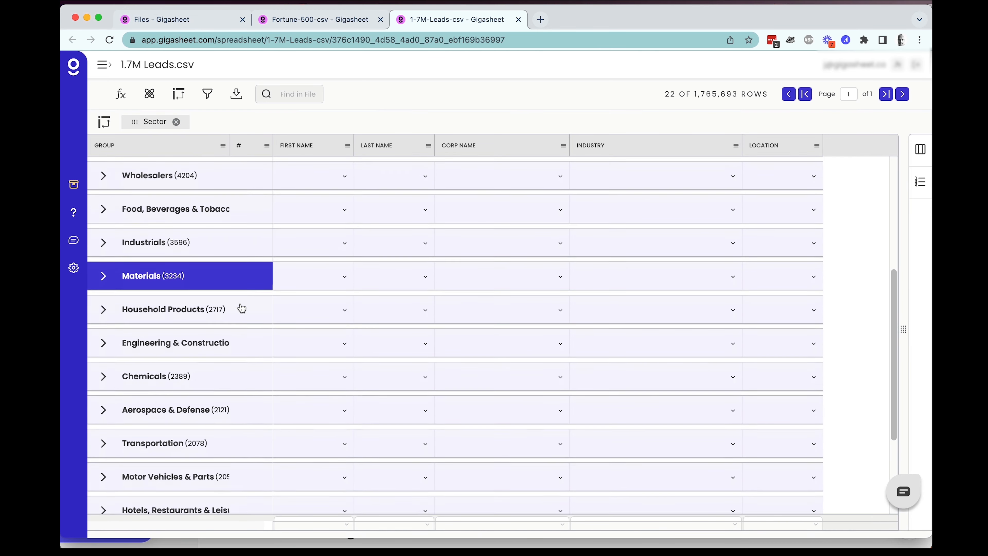
scroll(242, 308, "down", 2)
scroll(242, 307, "up", 10)
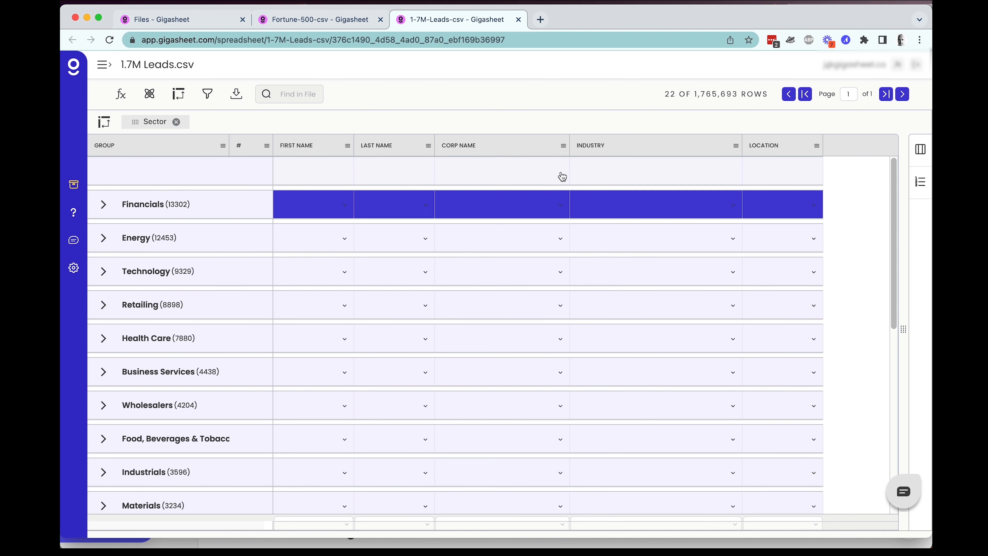
- Add Industry as a second grouping level, fit the Group column to its contents, and expand Financials down to the Commercial Banks rows
left_click(734, 146)
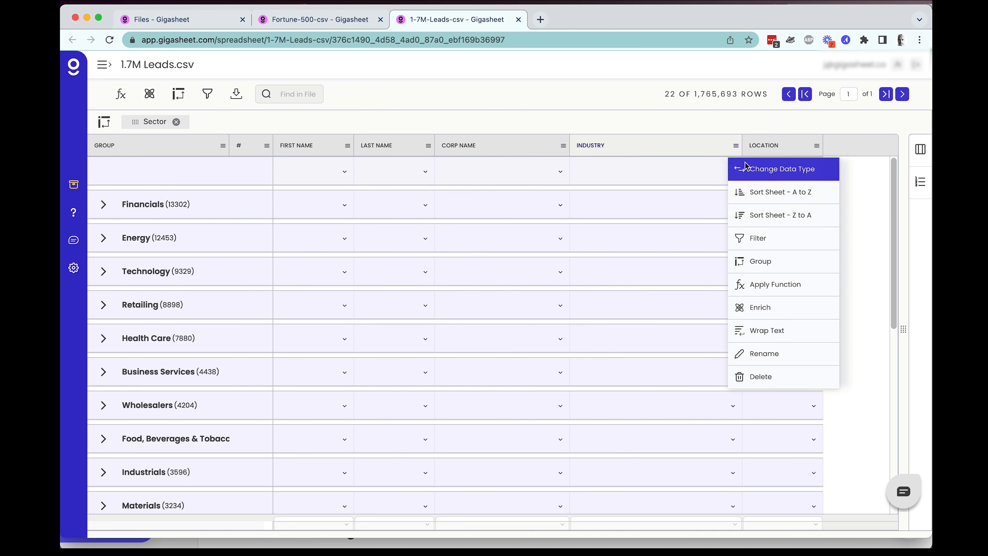
left_click(777, 277)
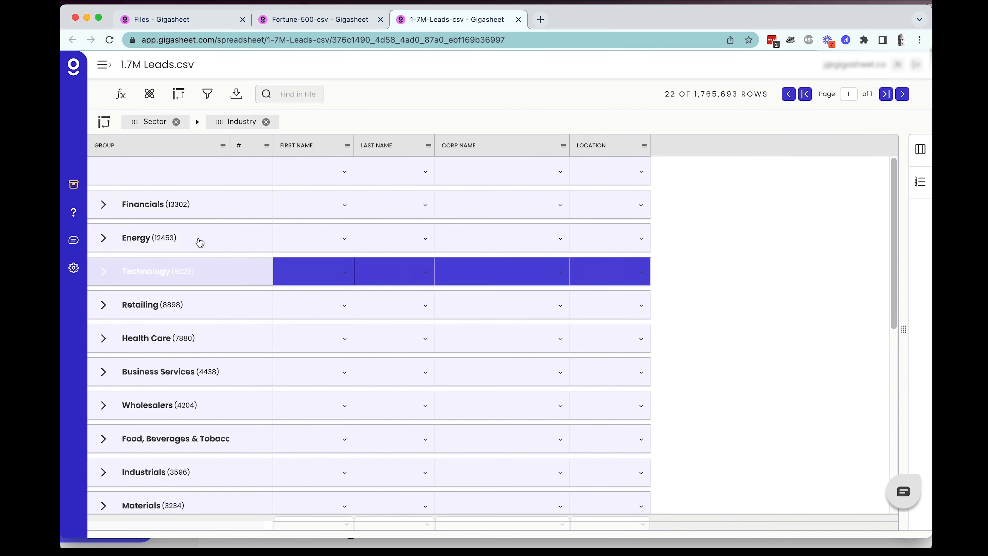
left_click(103, 205)
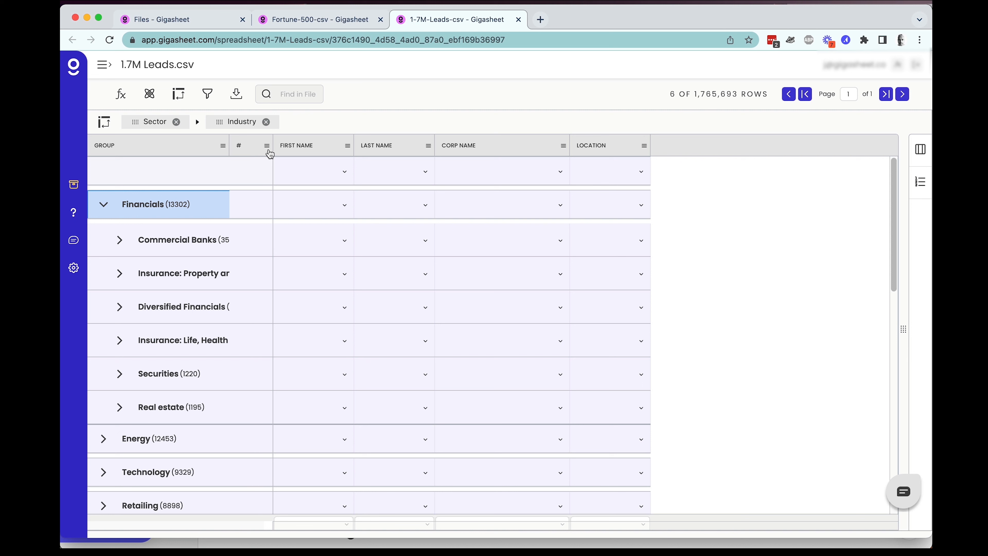
double_click(229, 145)
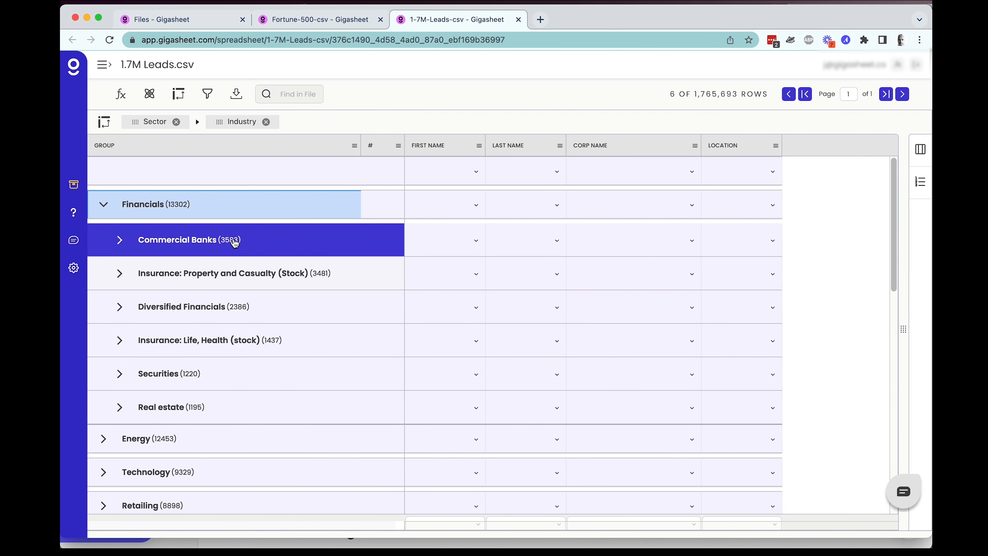
left_click(120, 240)
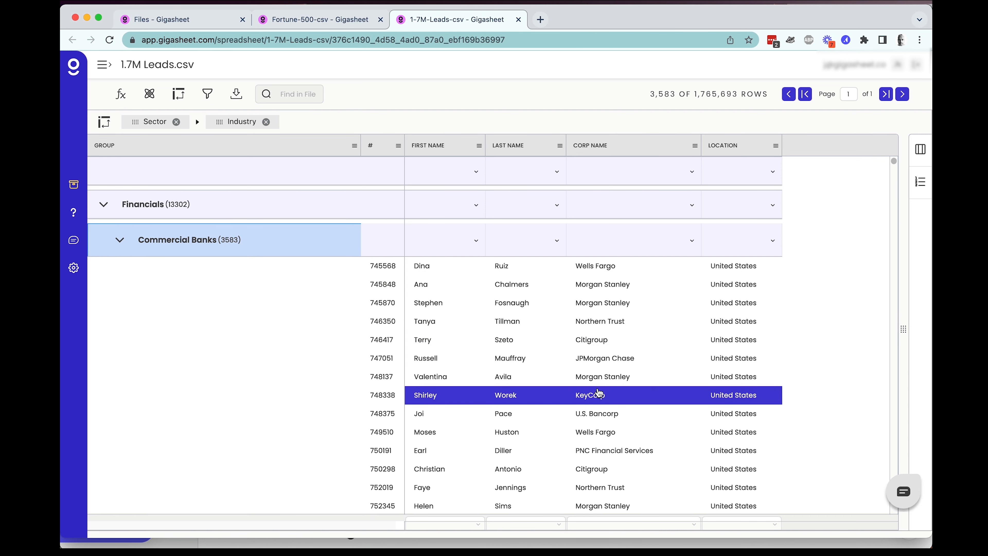
- Add Location as a third grouping level and expand the United States leads under Securities
left_click(776, 148)
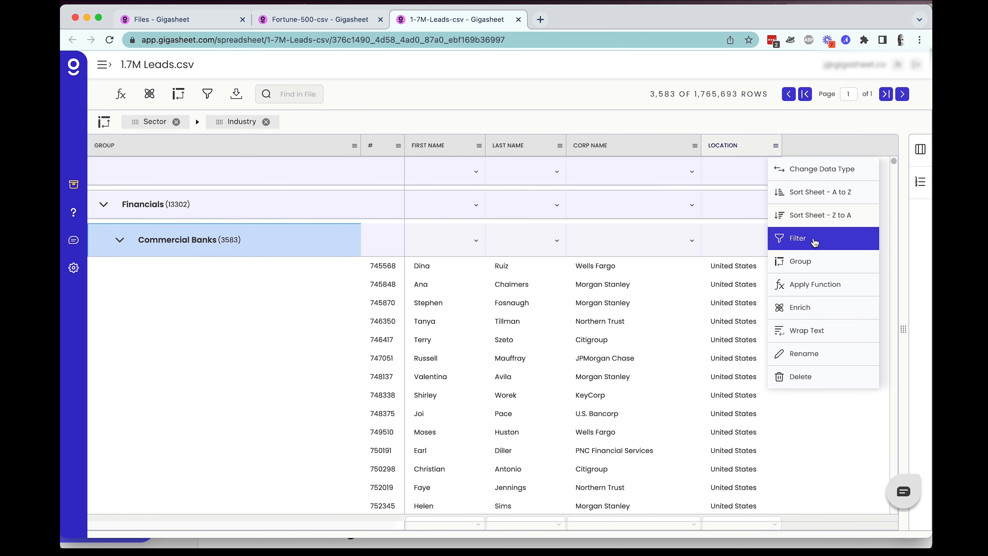
left_click(814, 260)
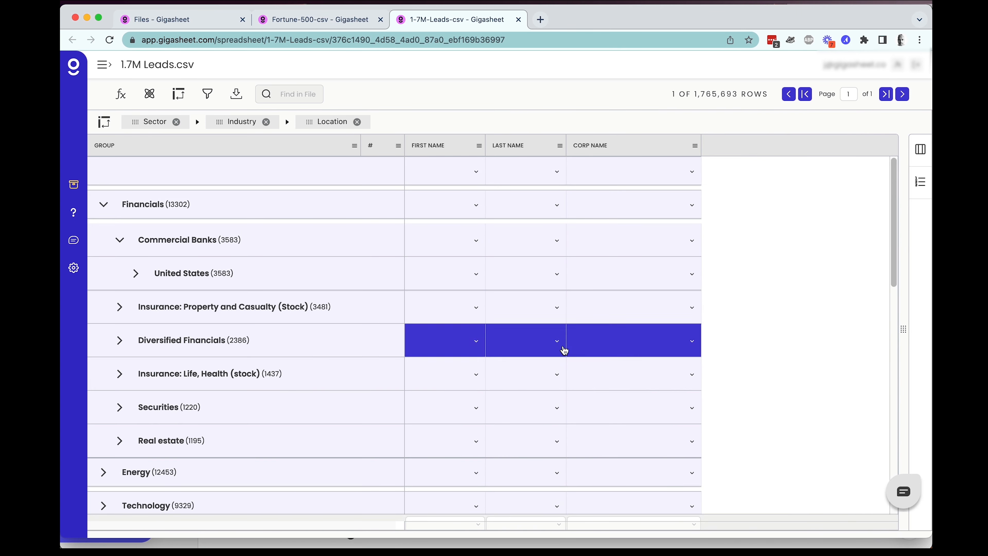
scroll(254, 330, "down", 5)
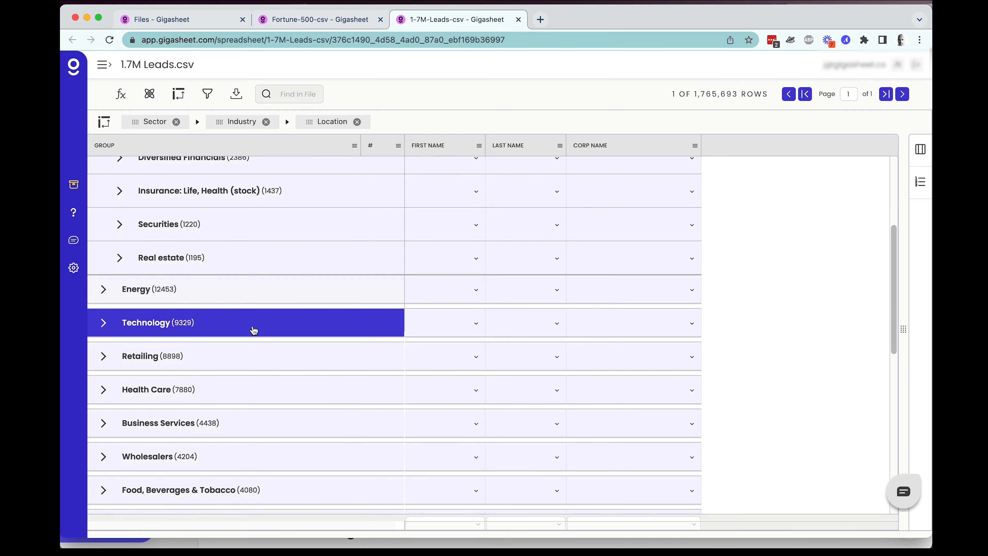
left_click(120, 226)
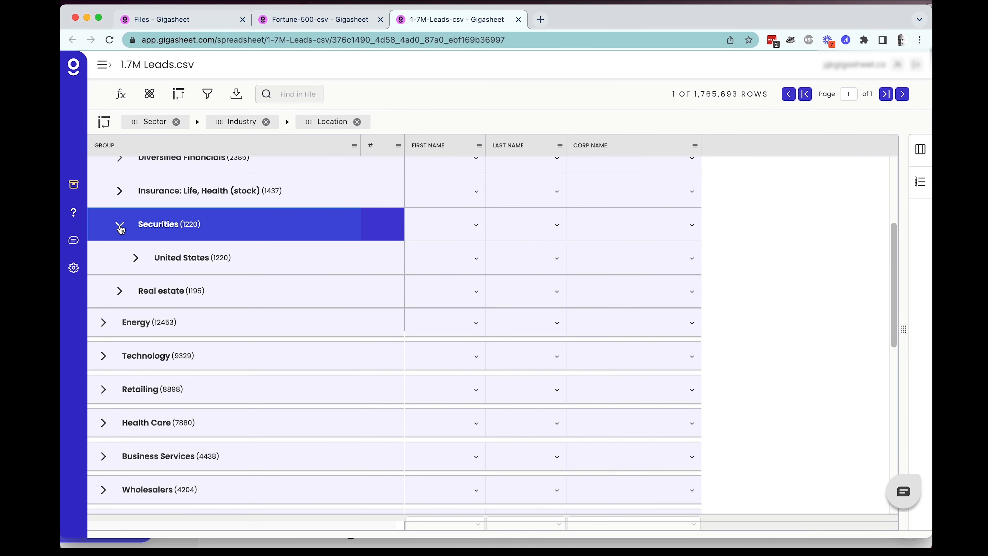
left_click(136, 258)
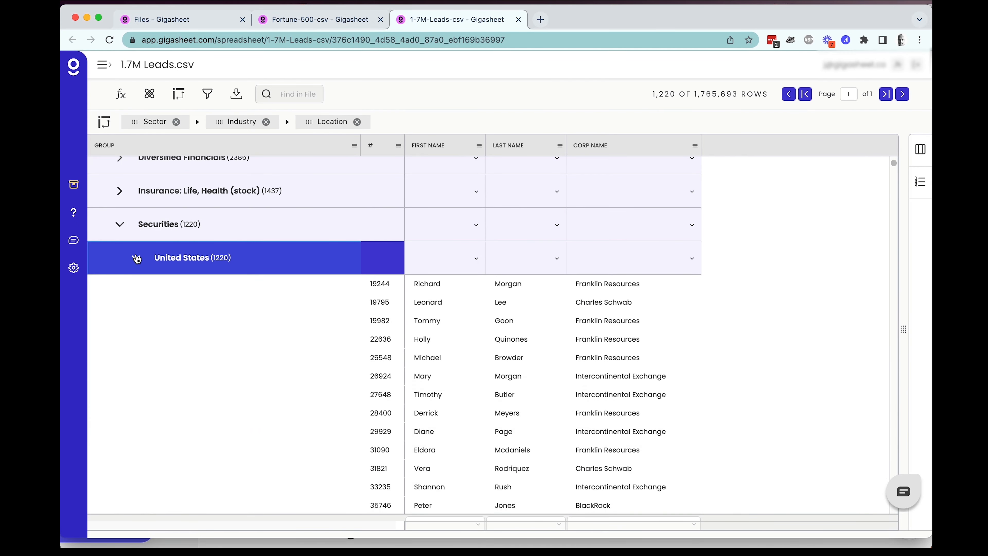
- Remove the Location, Industry and Sector groupings from the sheet
left_click(357, 121)
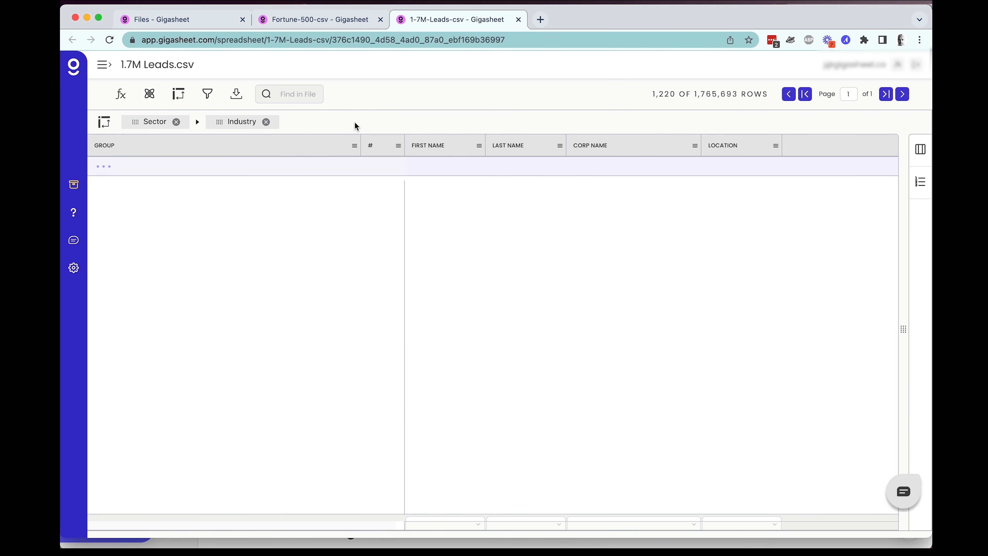
left_click(266, 122)
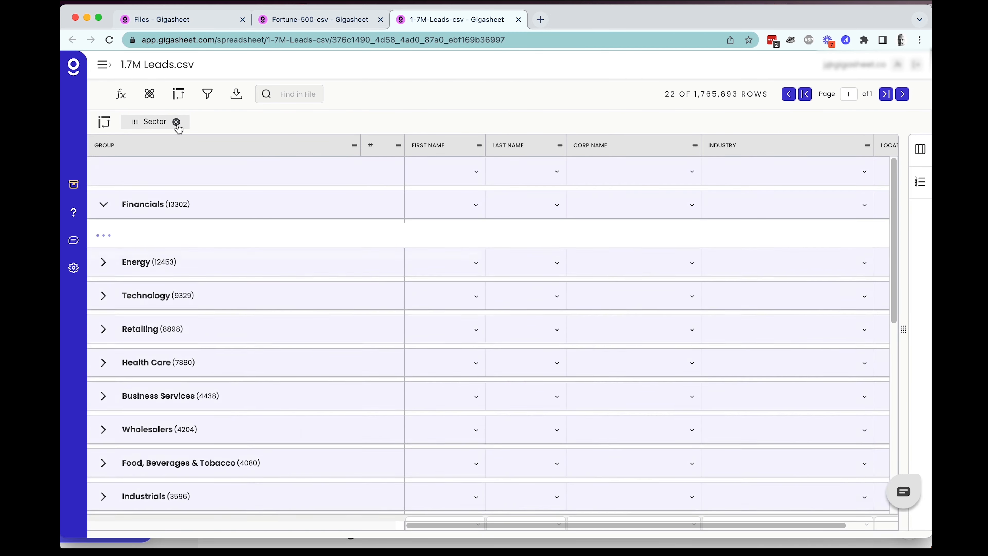
left_click(176, 122)
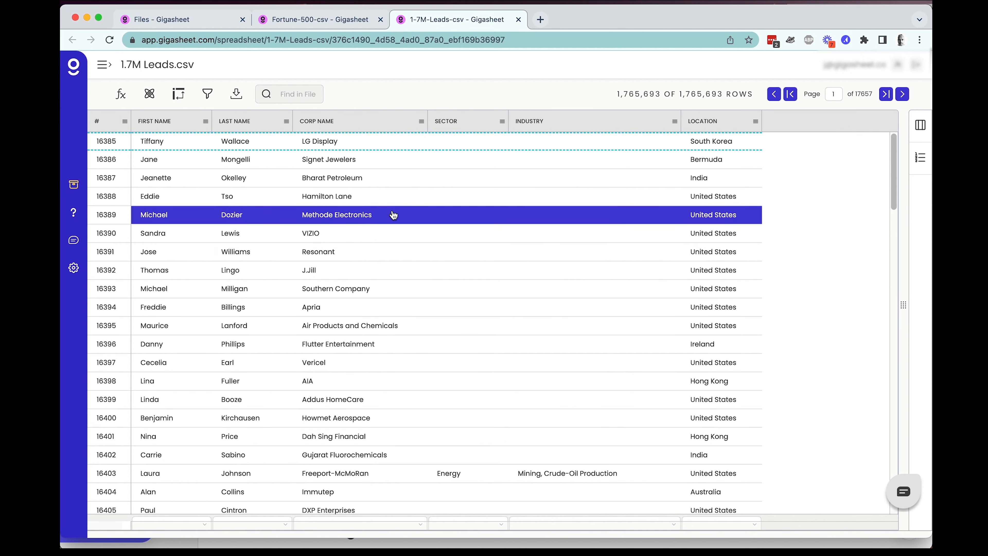
- Filter the leads to rows where Sector is not empty
left_click(202, 96)
left_click(340, 271)
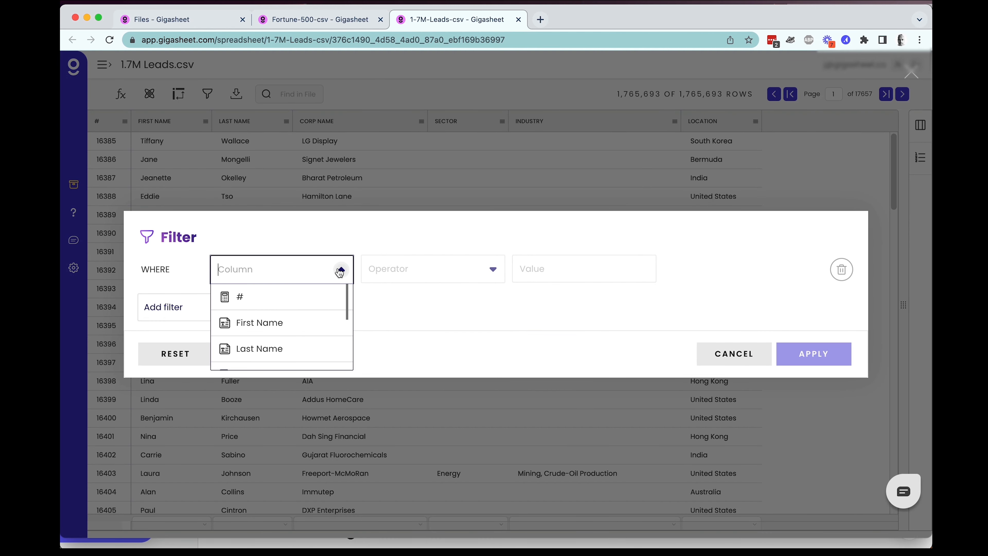
type("sec")
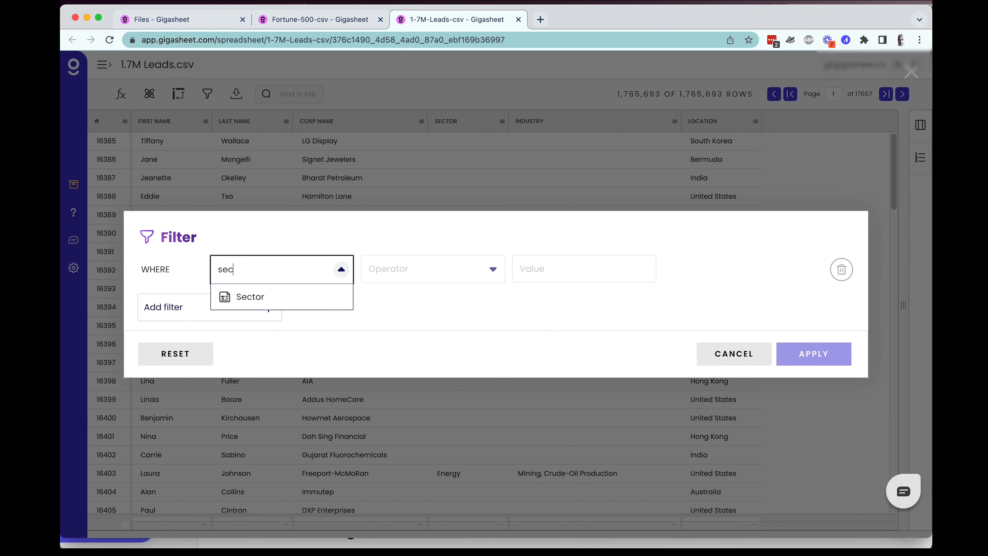
left_click(305, 294)
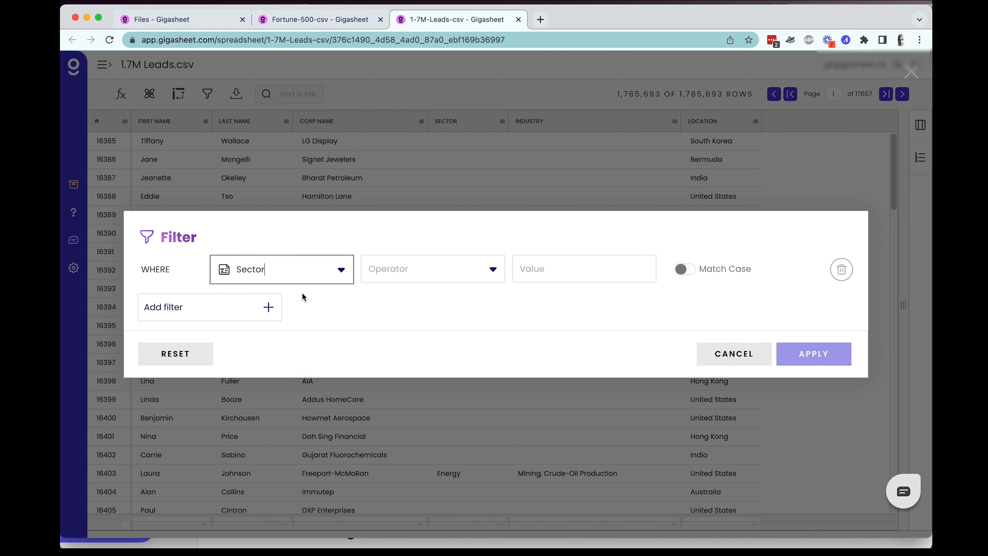
left_click(456, 269)
scroll(452, 344, "down", 1)
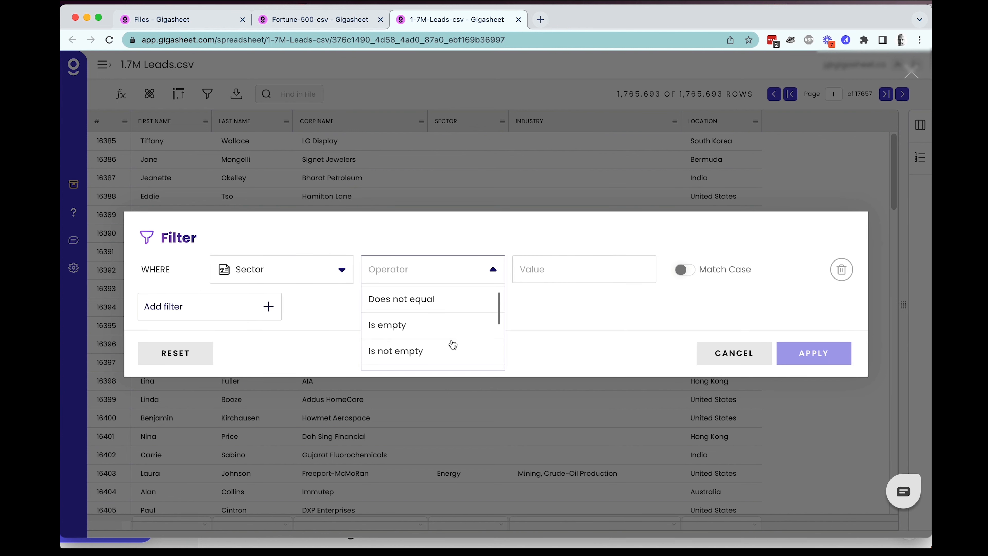
left_click(452, 344)
left_click(500, 323)
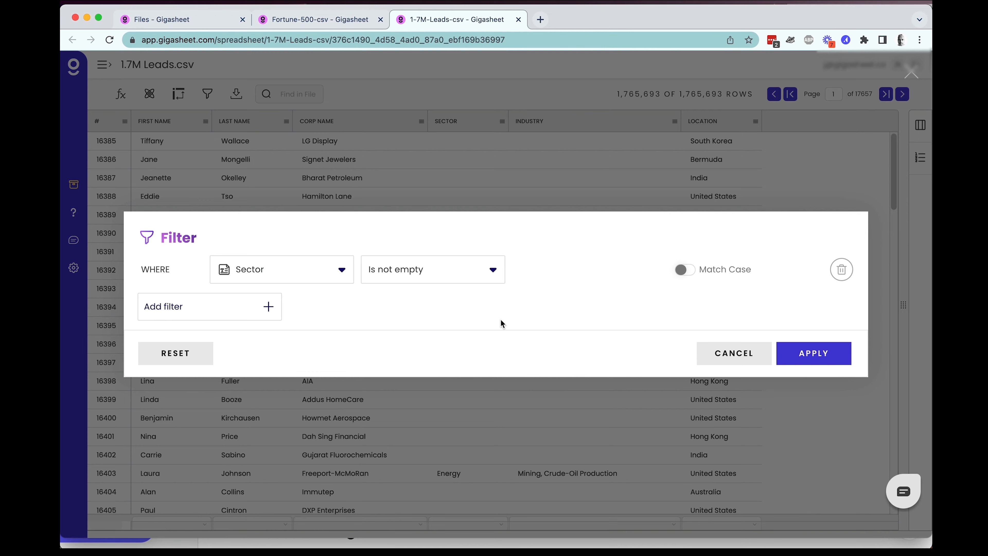
left_click(818, 358)
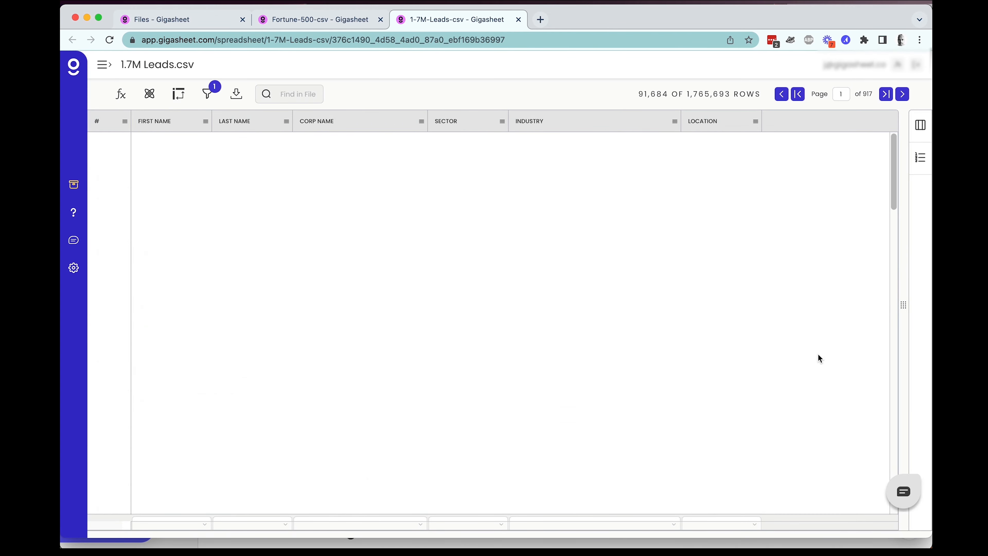